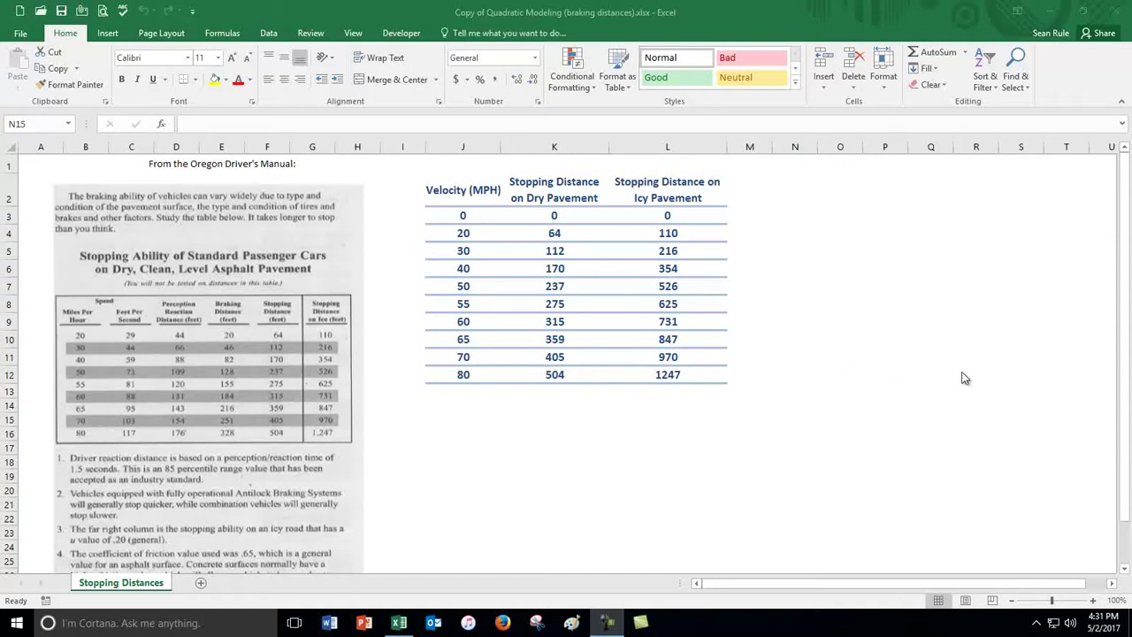
Step: Review the velocity, dry-pavement and icy-pavement stopping distance columns of the data table
left_click(466, 213)
left_click_drag(466, 213, 462, 375)
left_click(478, 215)
left_click(461, 255)
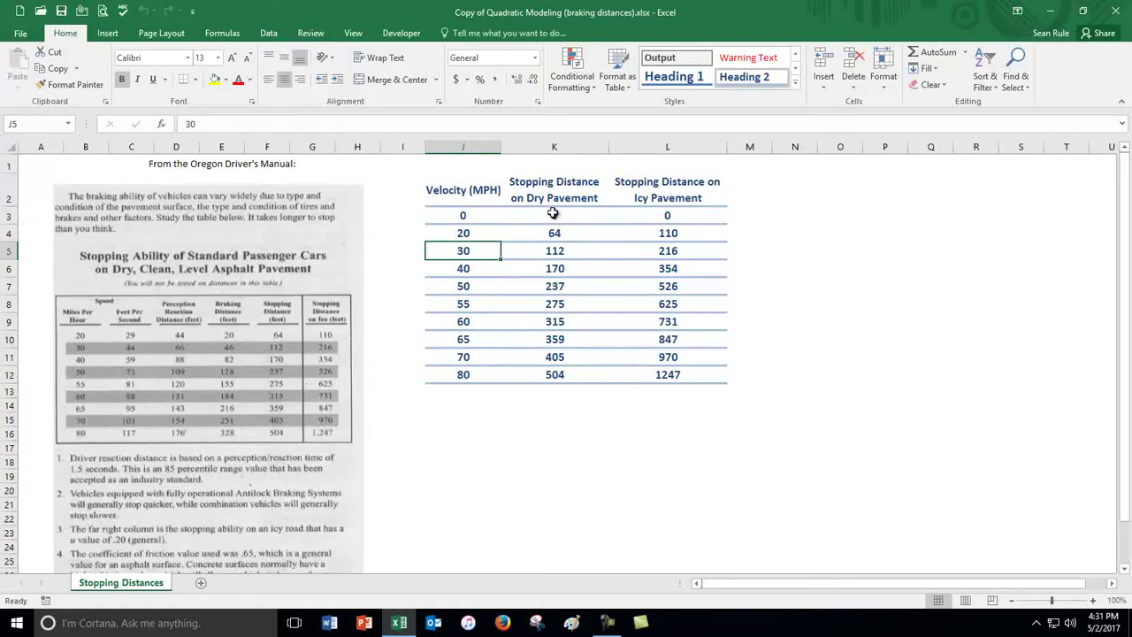
left_click_drag(552, 213, 551, 375)
left_click_drag(644, 217, 665, 373)
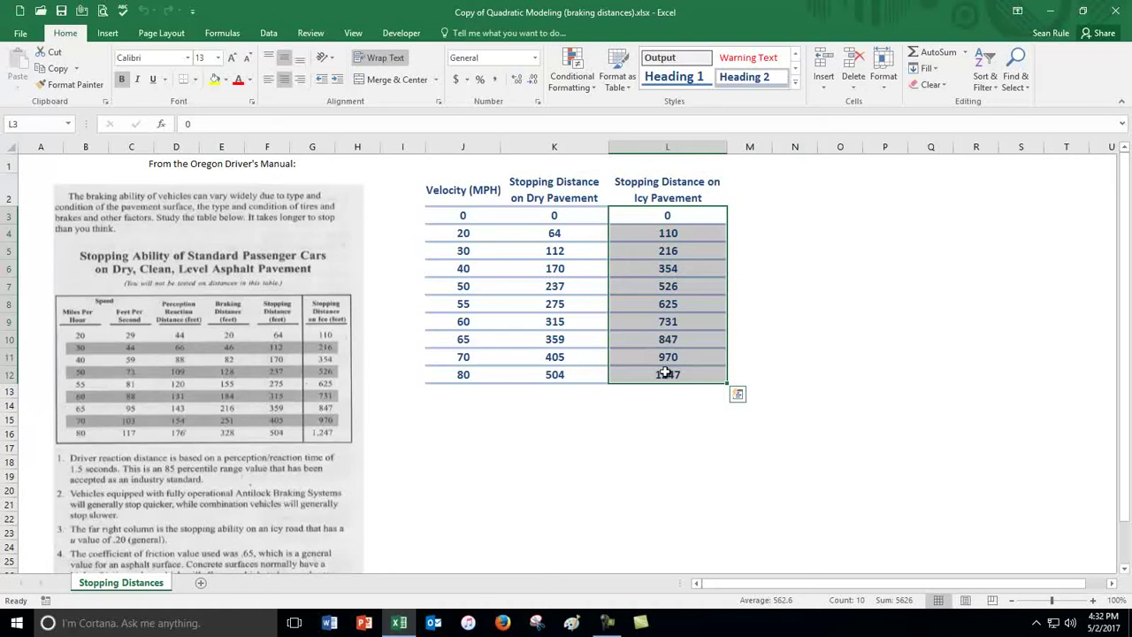
left_click(826, 283)
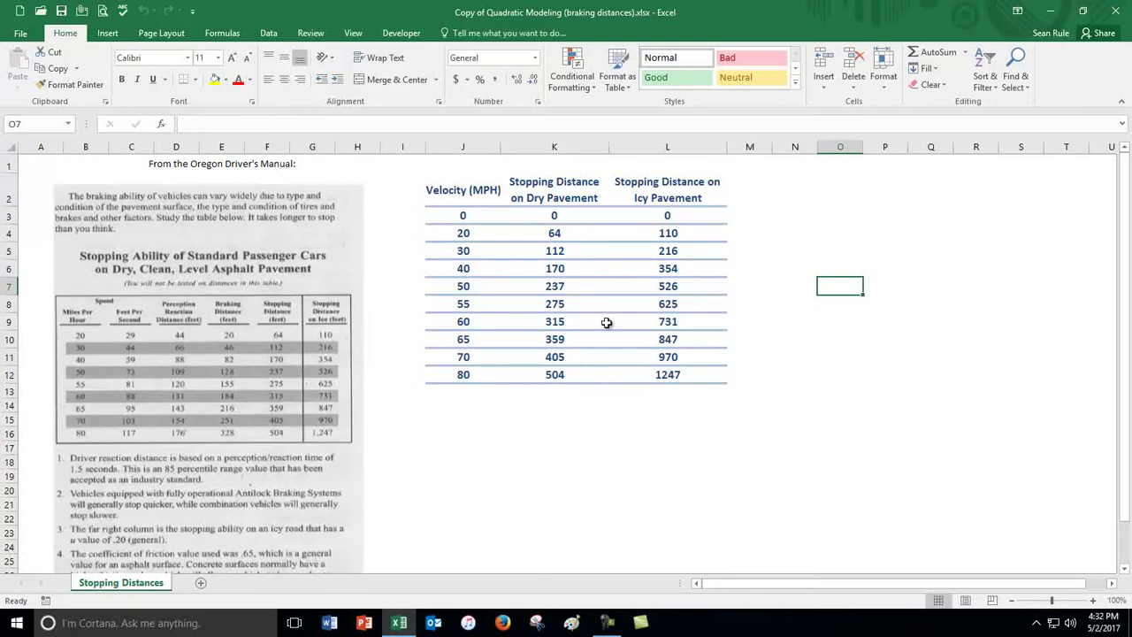
Step: Insert a markers-only scatter chart from J2:L12 and enlarge it to cover the data table and the edge of the scanned page
left_click_drag(462, 190, 672, 376)
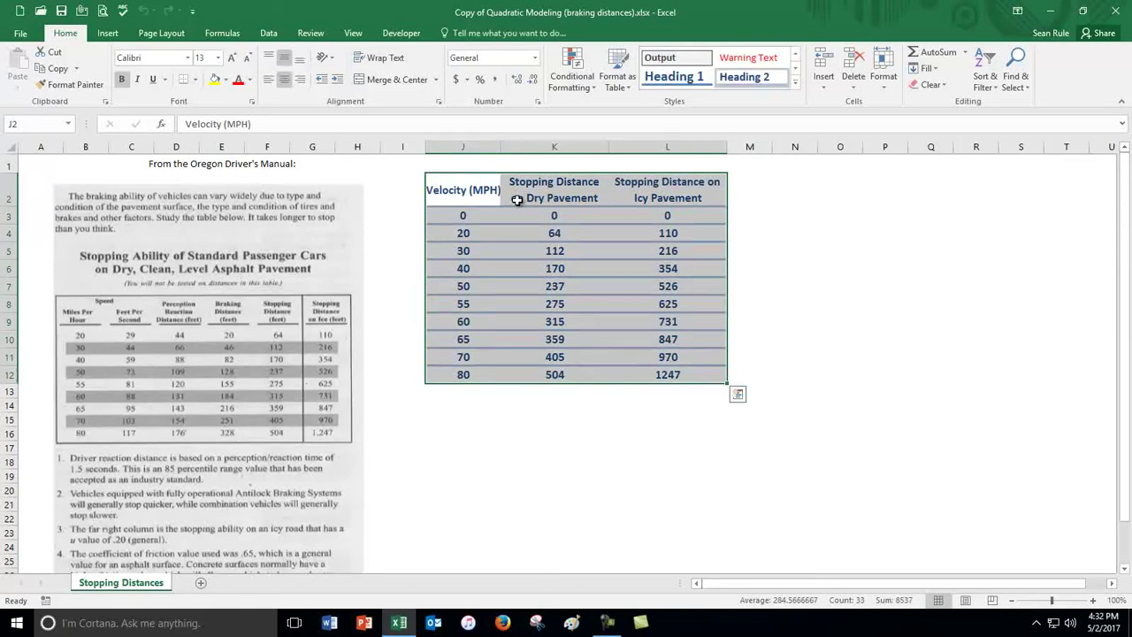
left_click(108, 34)
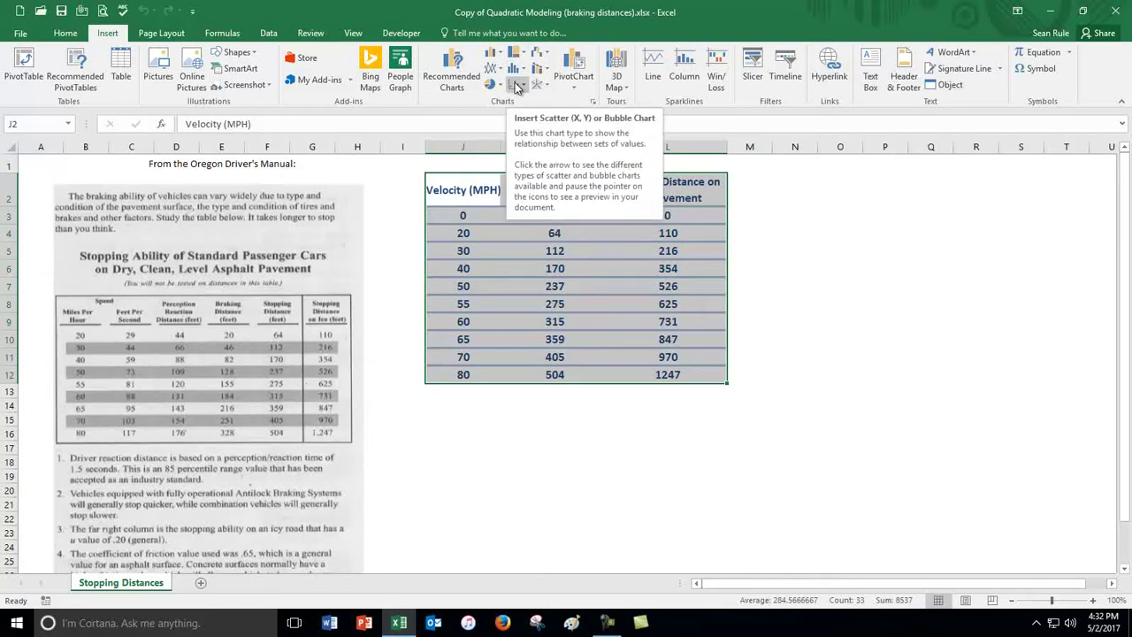
left_click(517, 86)
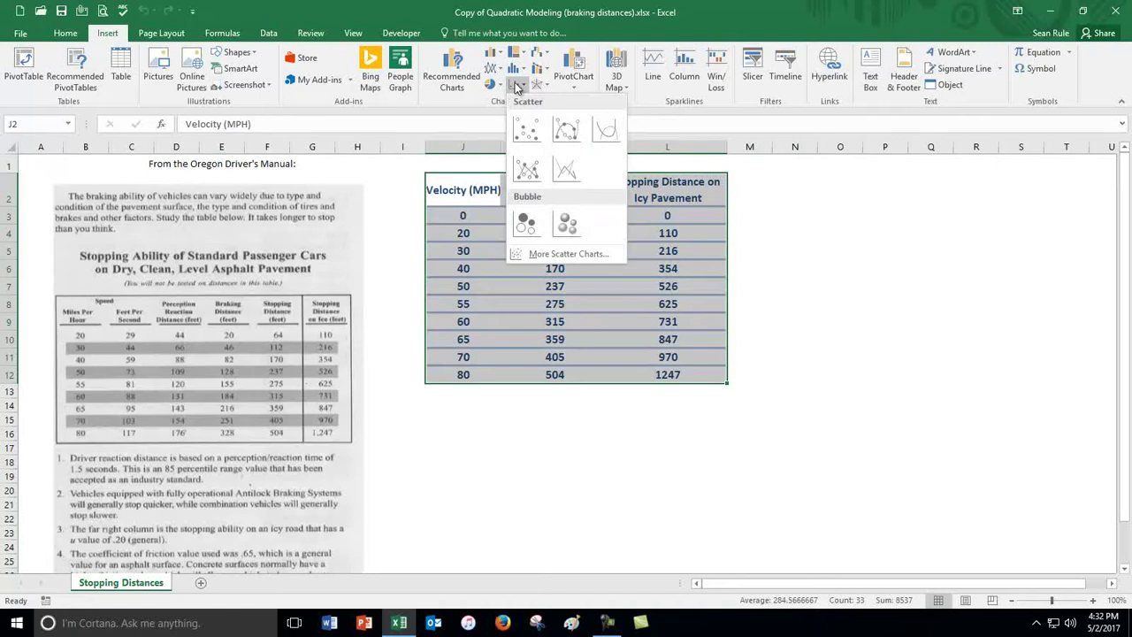
left_click(529, 132)
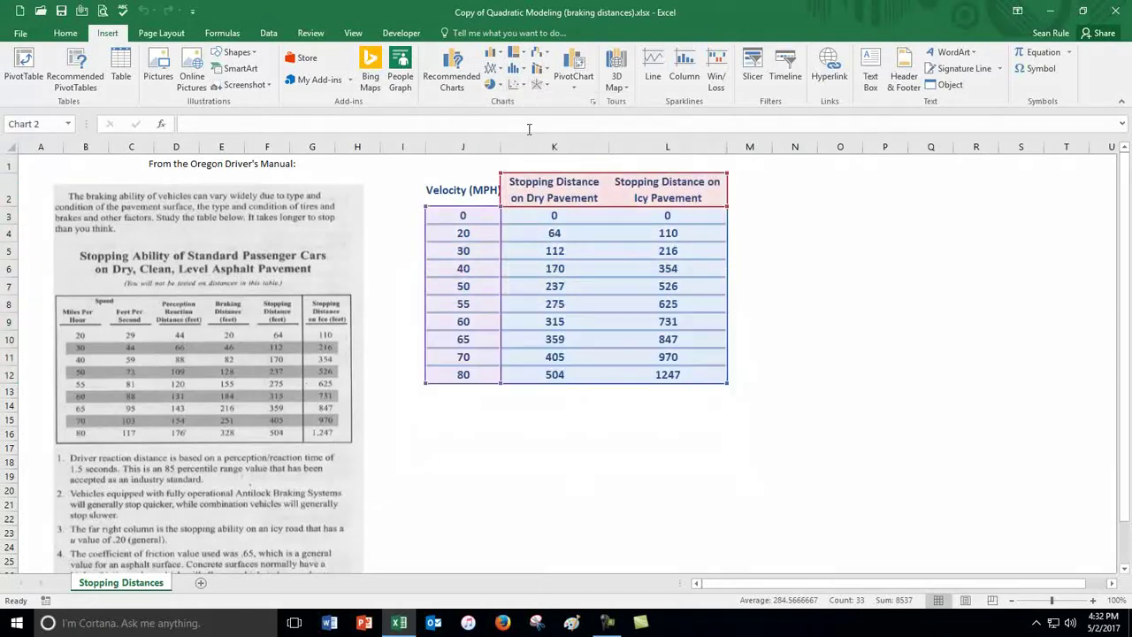
left_click_drag(743, 270, 887, 164)
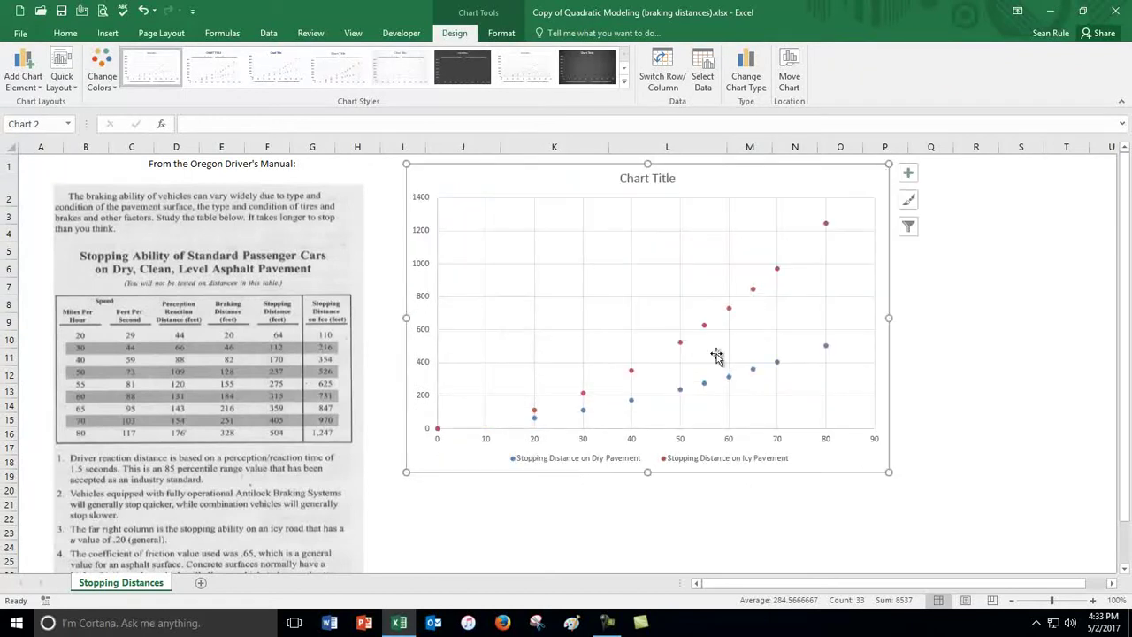
left_click_drag(407, 471, 313, 563)
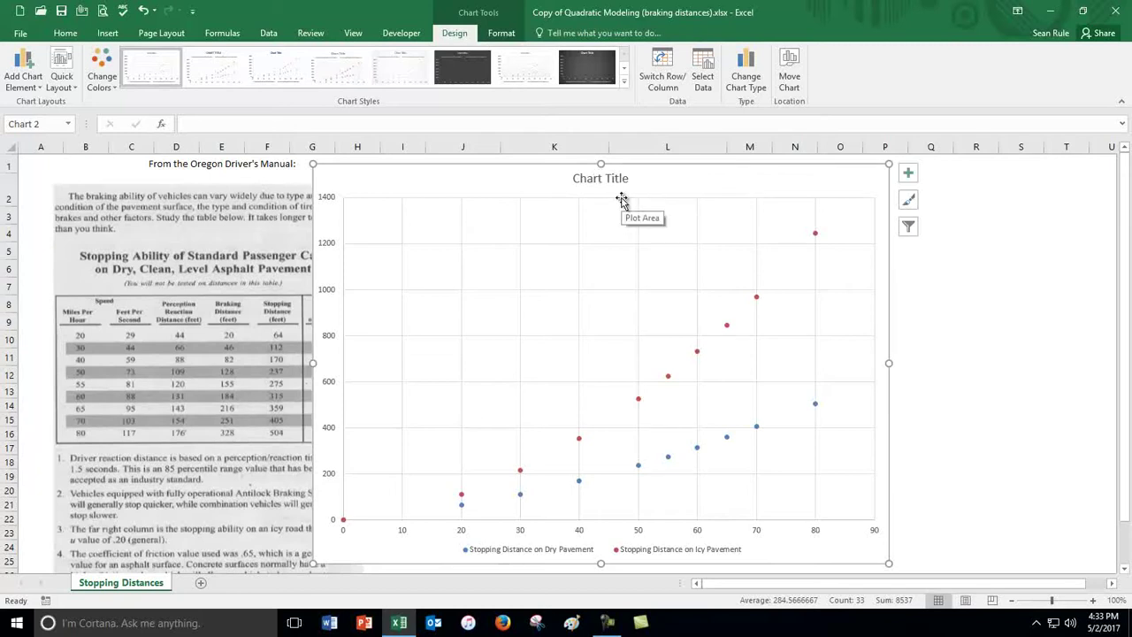
Step: Replace the chart title with "Stopping Distances (Dry versus Icy Roads)"
double_click(585, 180)
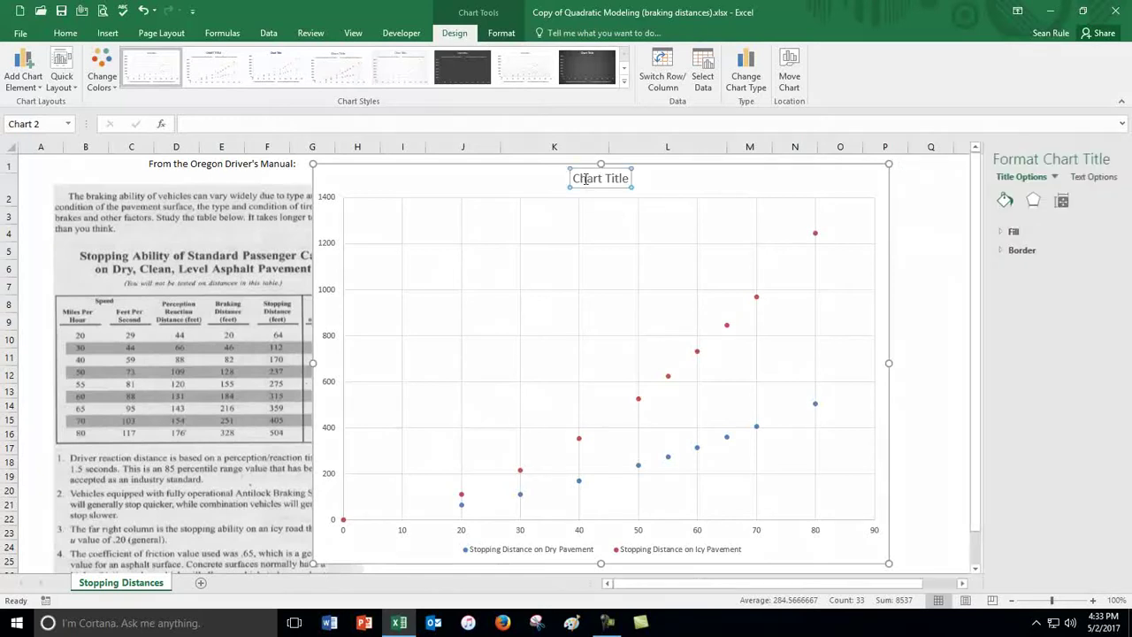
triple_click(585, 180)
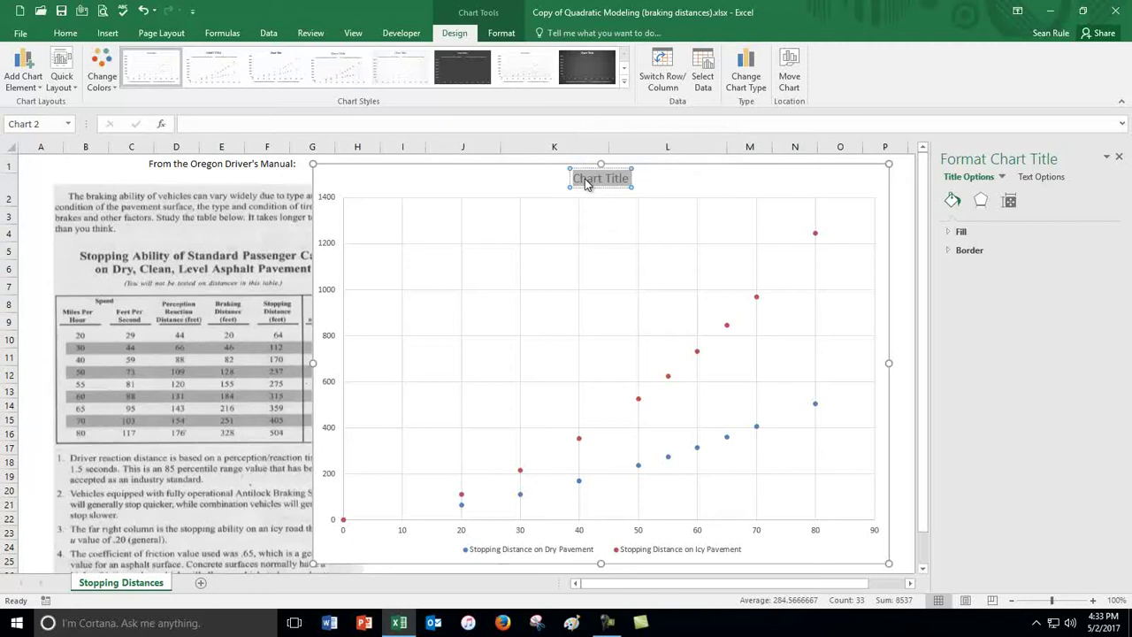
type("Sto")
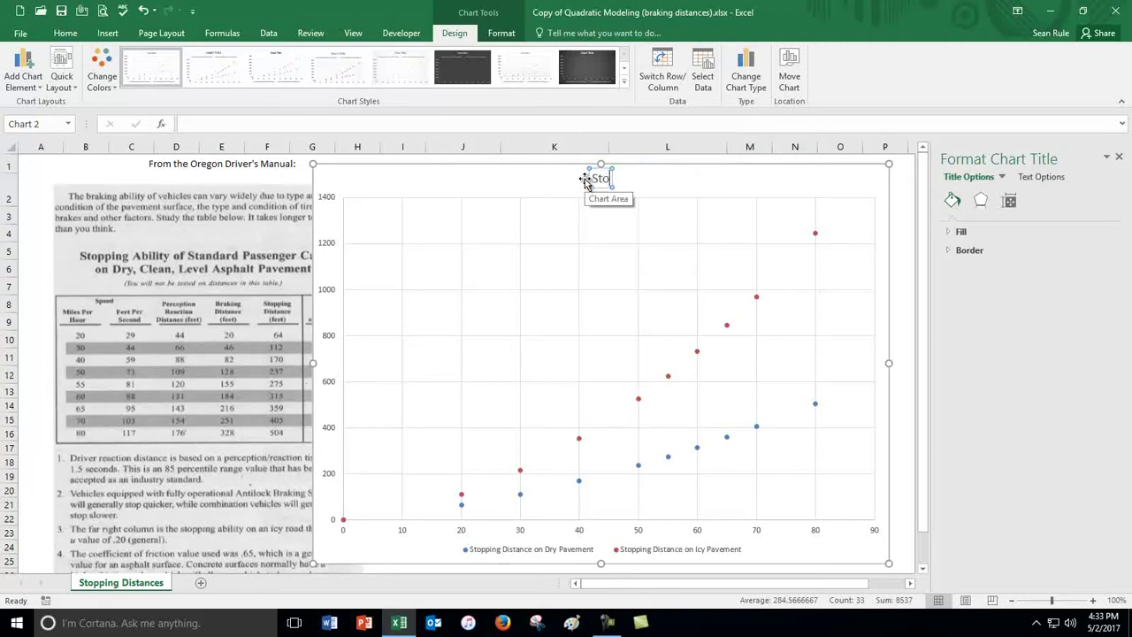
type("pping Distances")
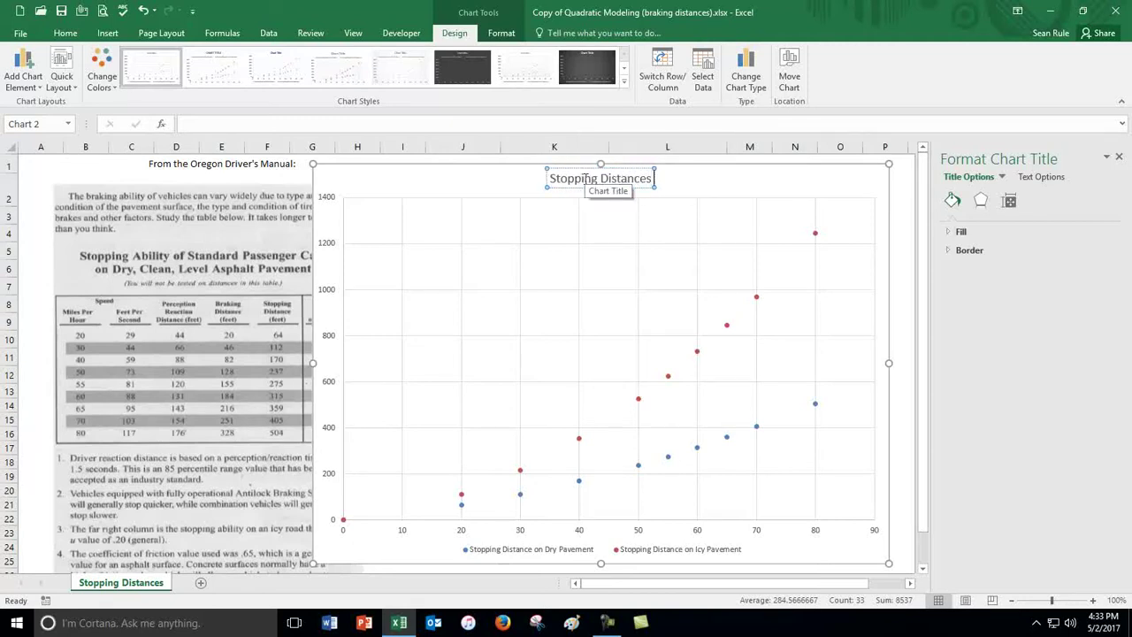
type(" (Dr")
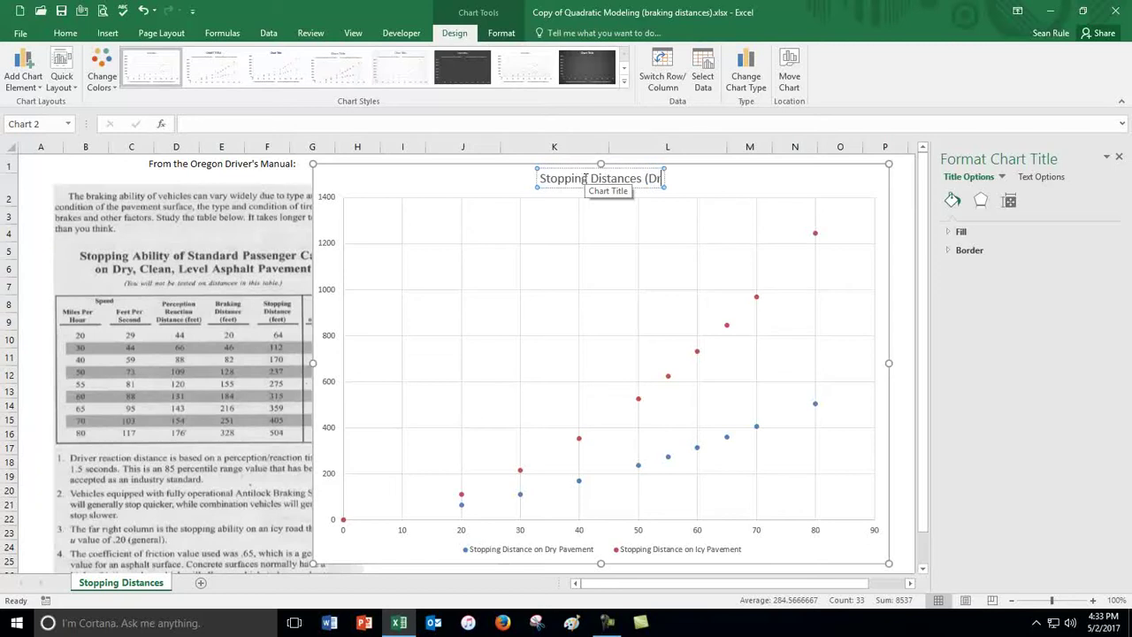
type("y versus Icy")
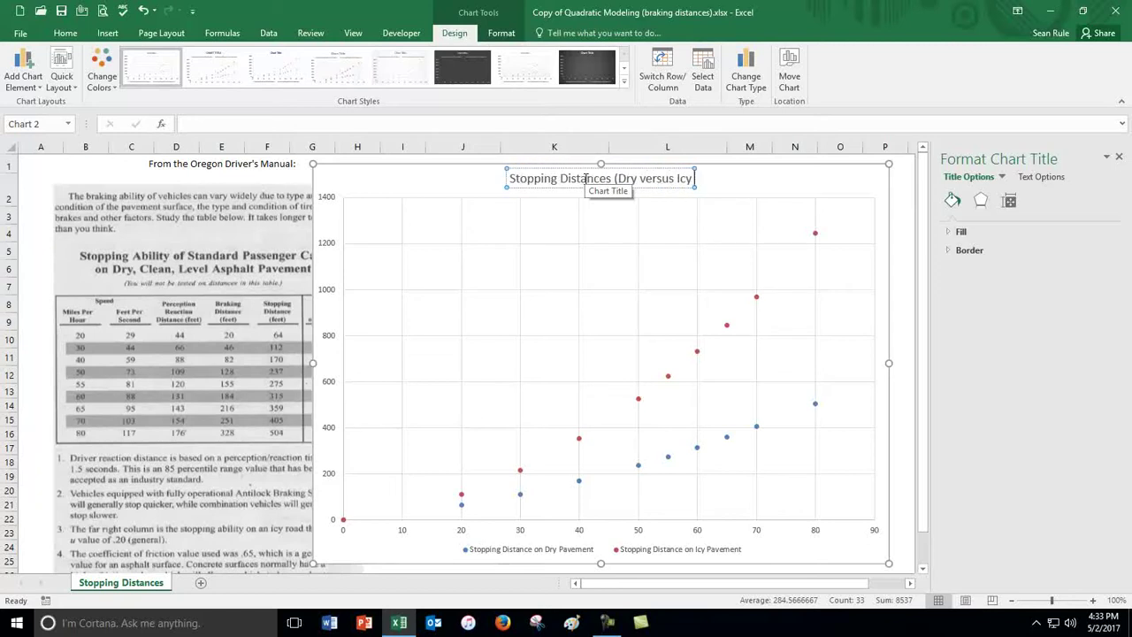
type(" Roads)")
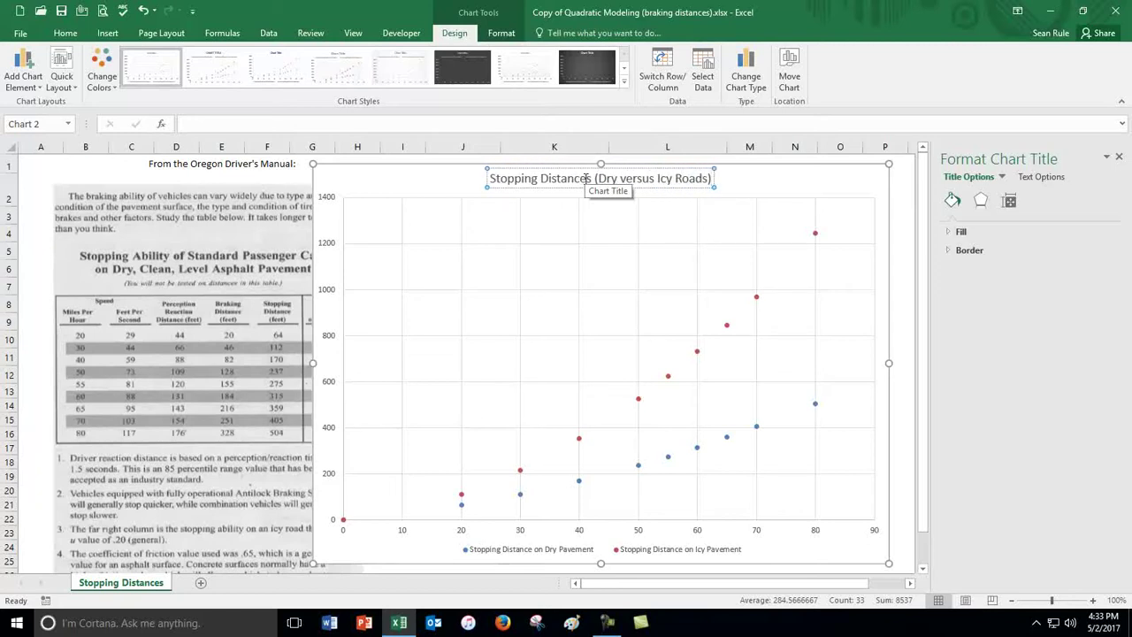
left_click(732, 185)
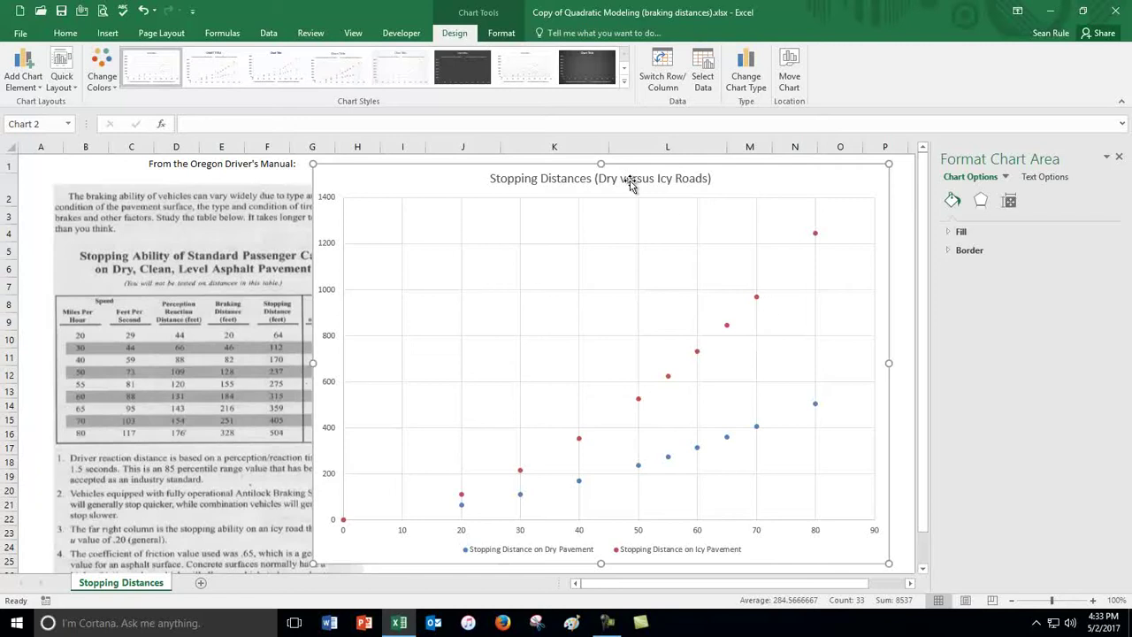
Step: Try a solid fill on the chart title, reset it to no fill, and look at its border options
left_click(553, 181)
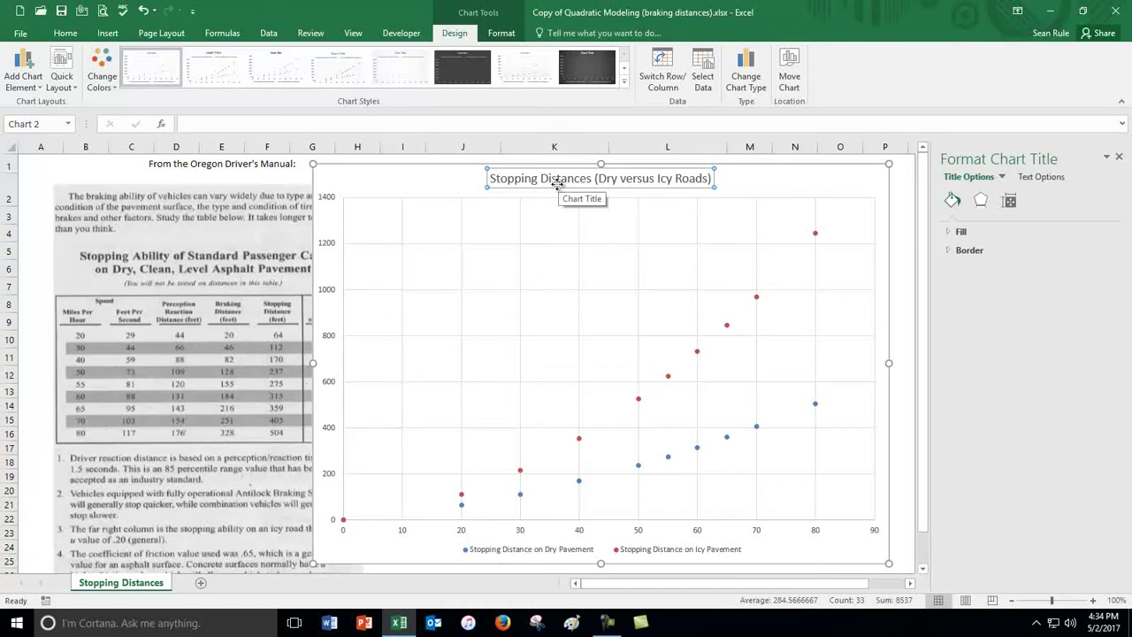
mouse_move(552, 168)
left_mouse_down()
mouse_move(620, 197)
mouse_move(643, 220)
mouse_move(554, 186)
mouse_move(480, 189)
mouse_move(441, 272)
mouse_move(579, 171)
mouse_move(557, 170)
left_mouse_up()
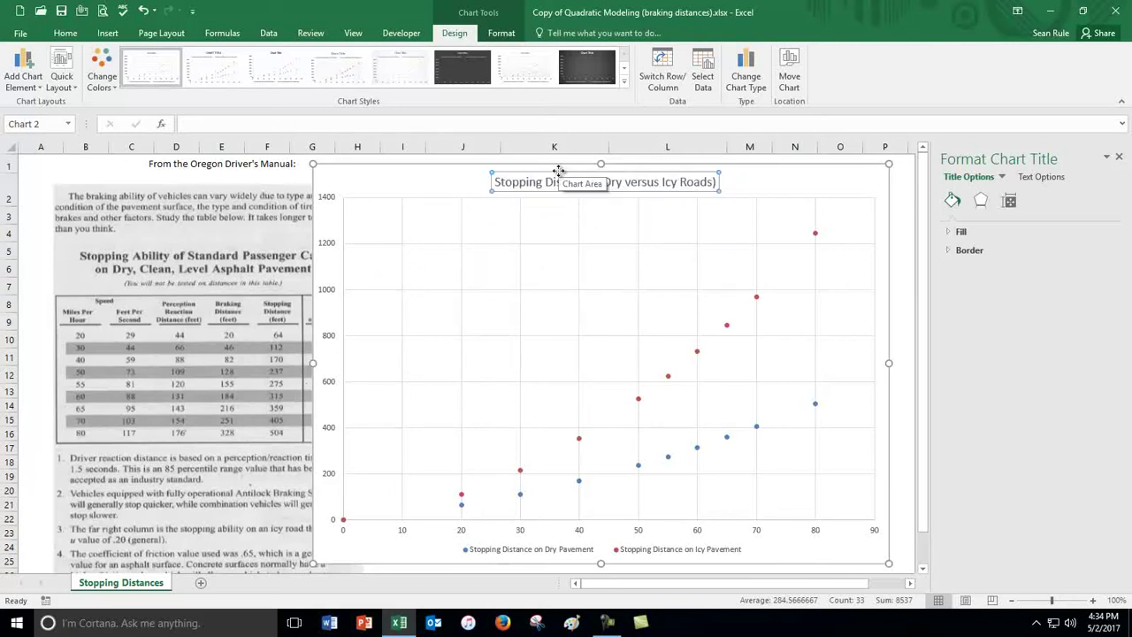
left_click(961, 233)
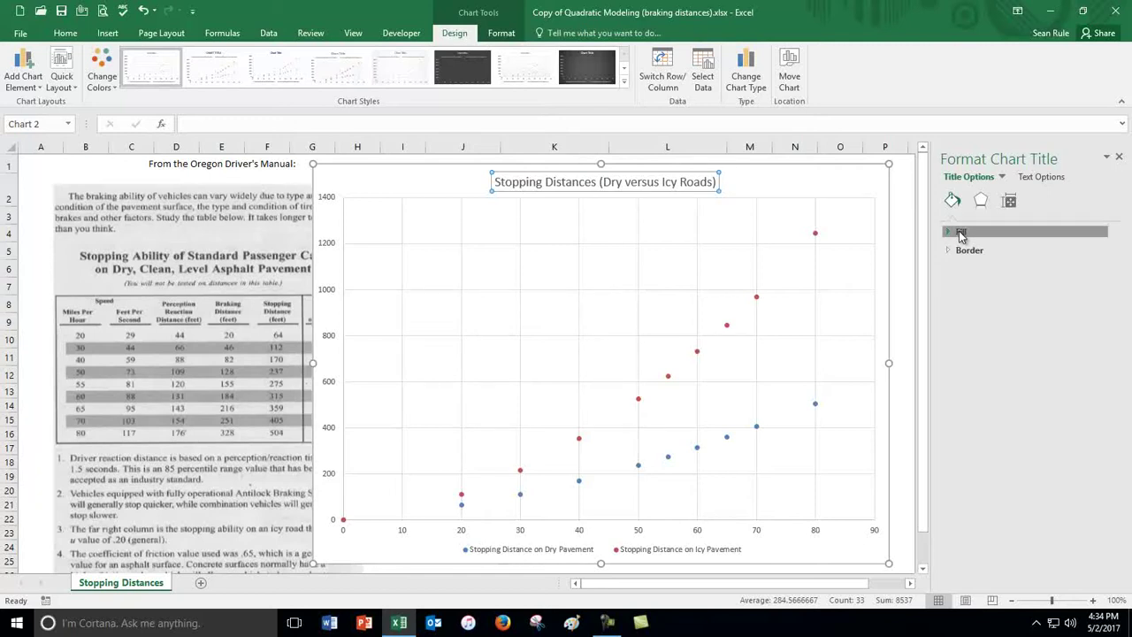
left_click(975, 273)
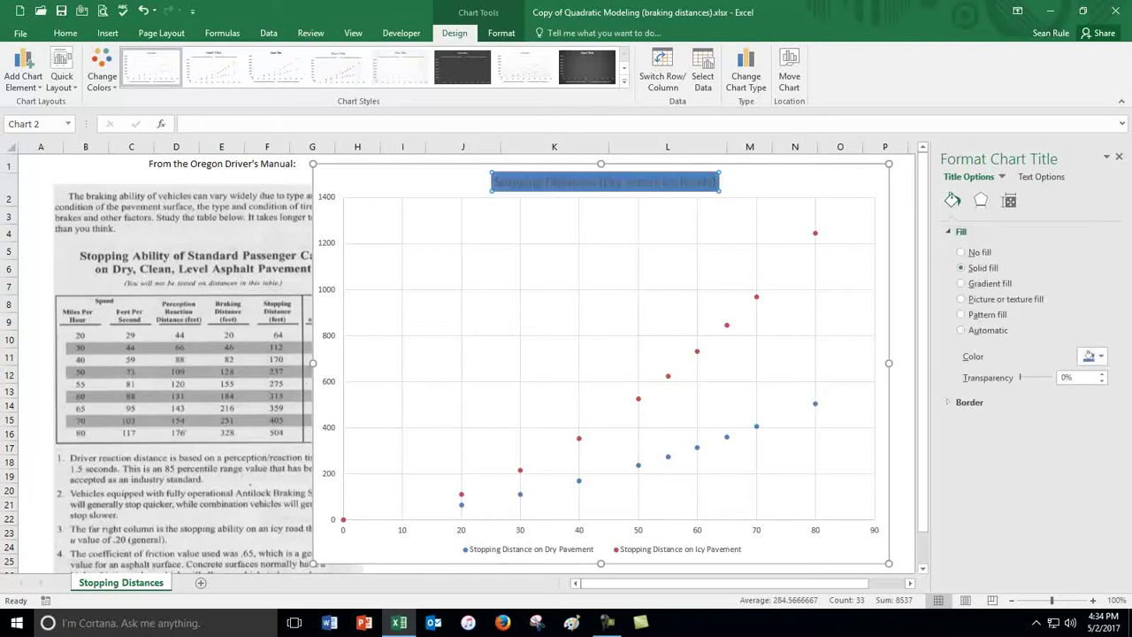
left_click(961, 253)
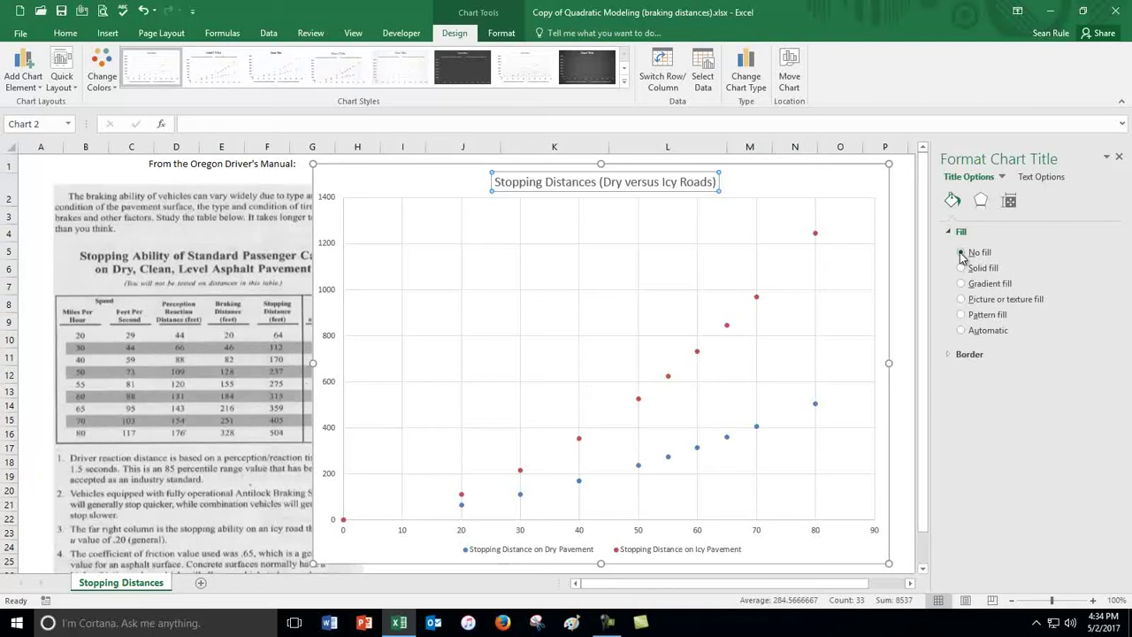
left_click(962, 355)
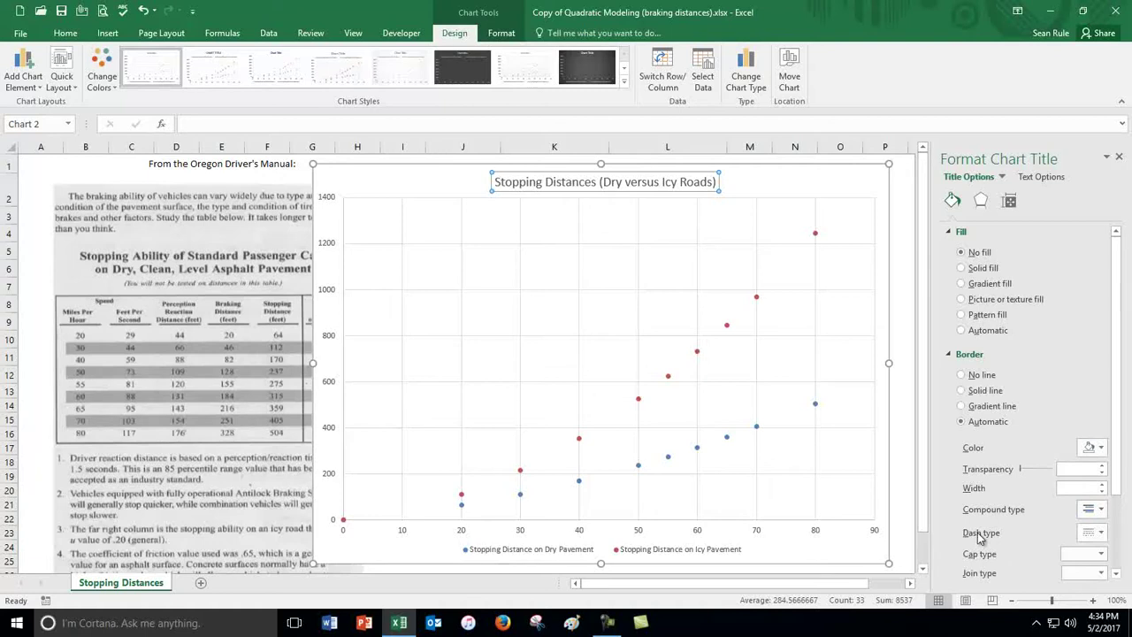
left_click(773, 188)
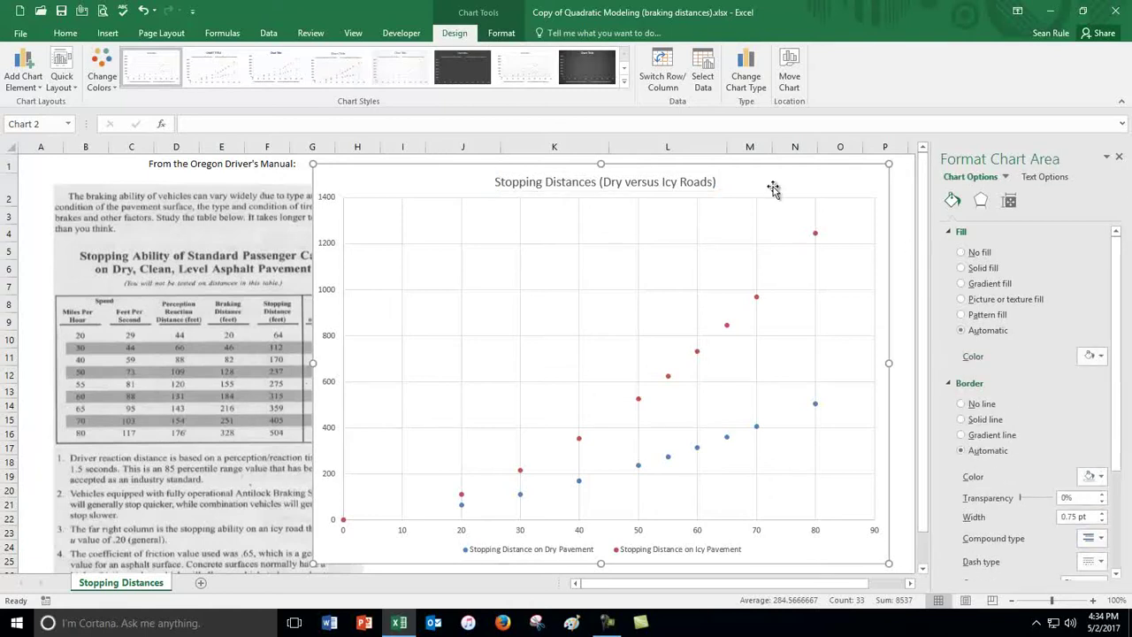
Step: Enlarge the chart title to 20 pt and reposition it roughly centred above the plot area
left_click(645, 182)
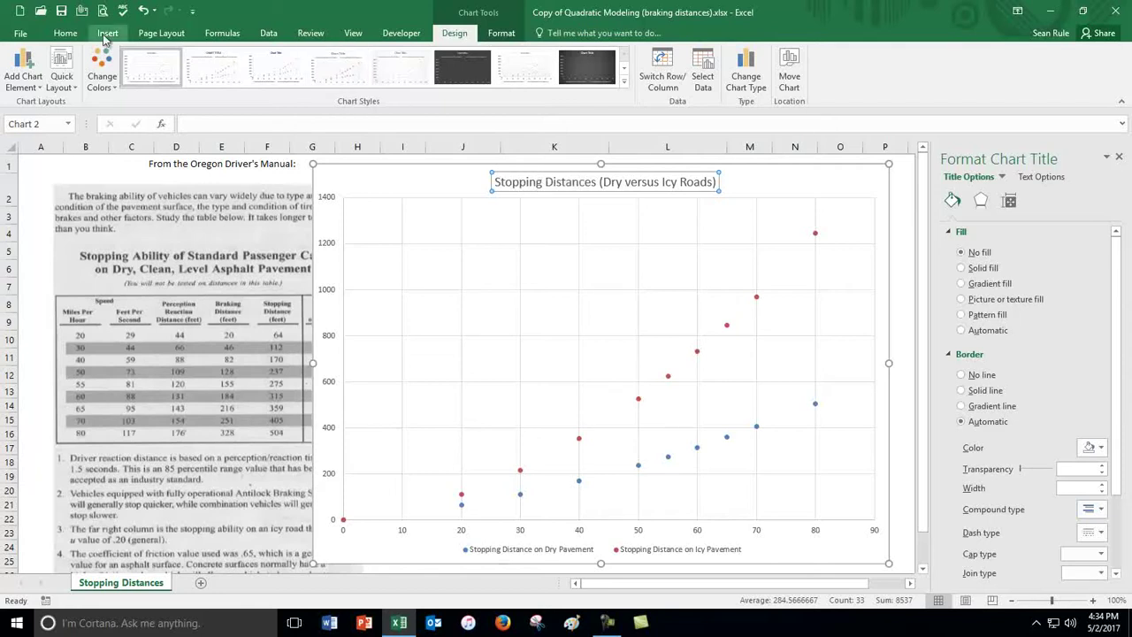
left_click(65, 32)
left_click(231, 59)
left_click(232, 58)
left_click(232, 58)
left_click_drag(542, 185, 474, 172)
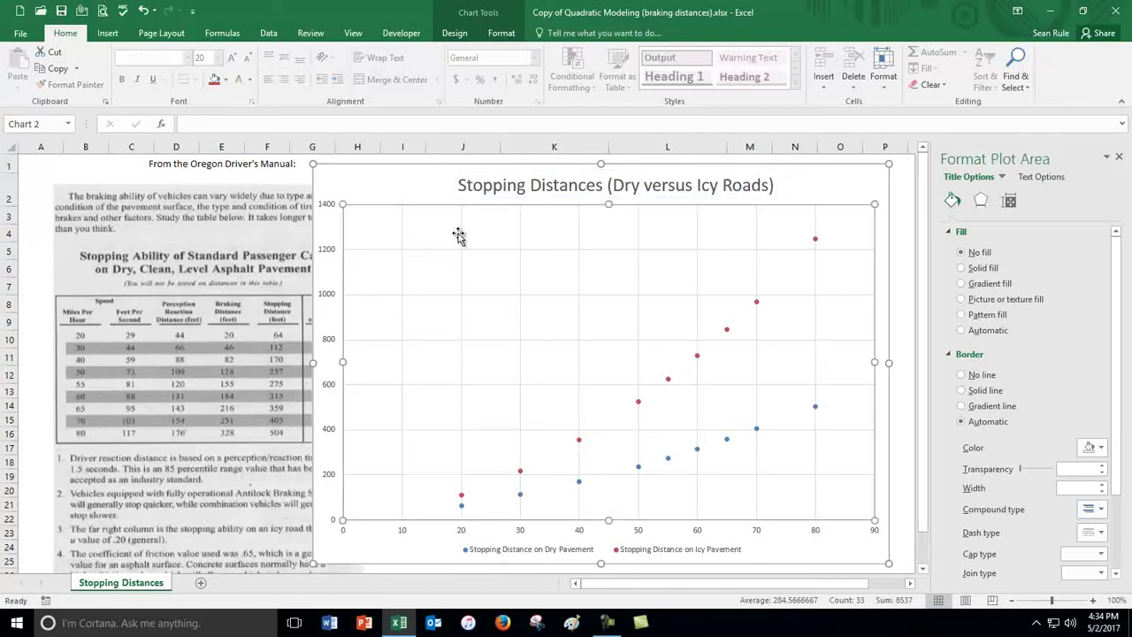
left_click(477, 235)
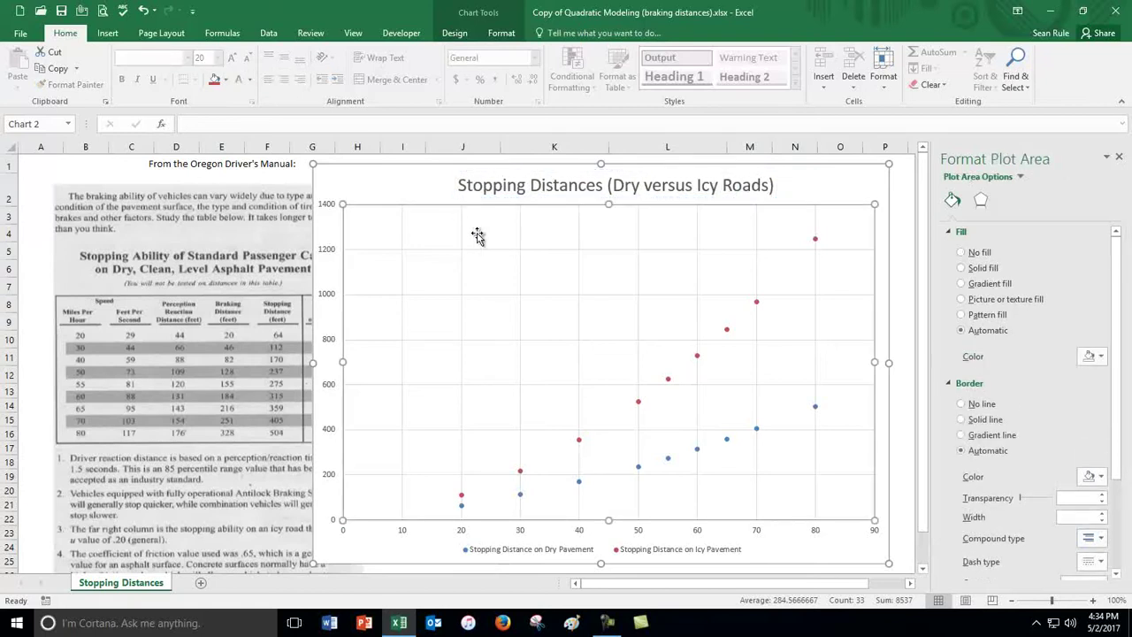
left_click(1118, 157)
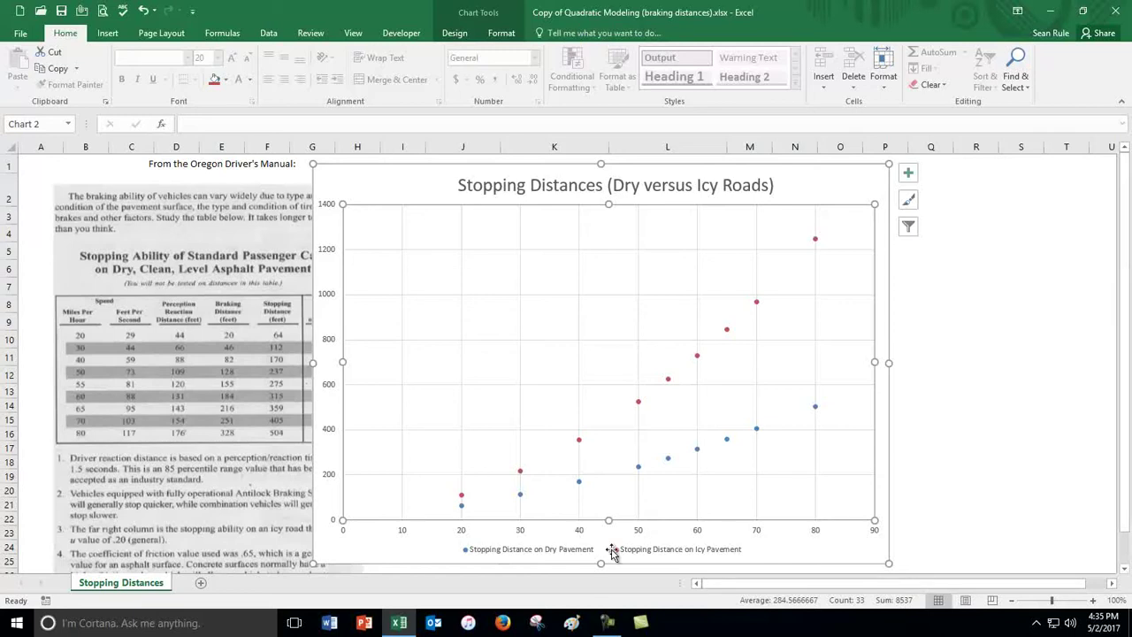
Step: Move the chart legend into the empty upper-left area of the plot and enlarge its text to 18 pt
left_click(544, 556)
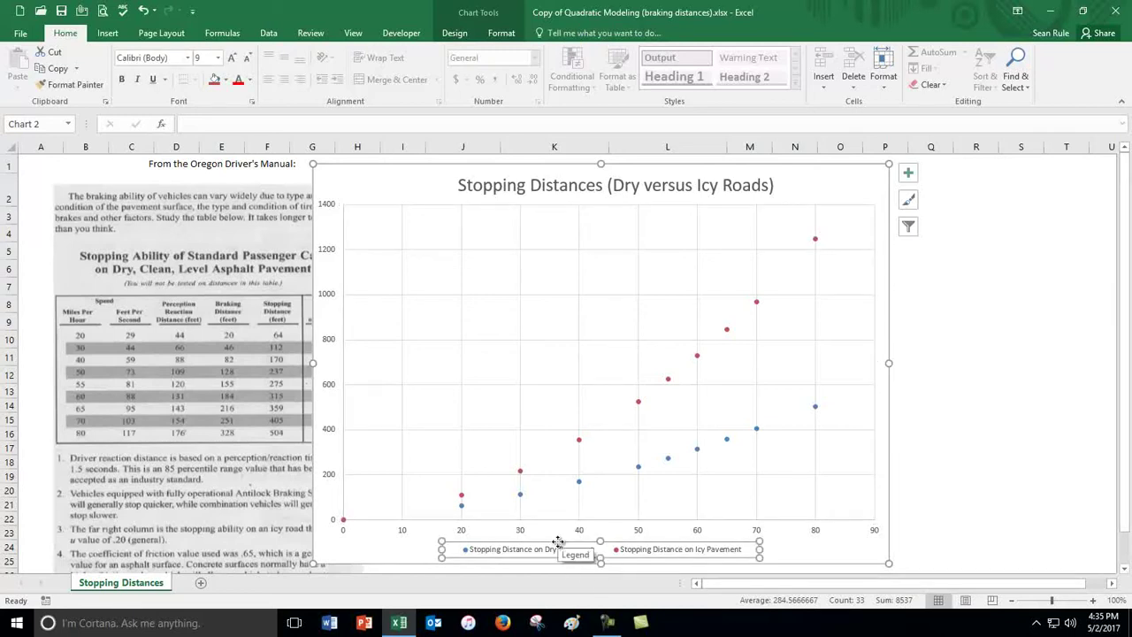
left_click_drag(558, 540, 471, 219)
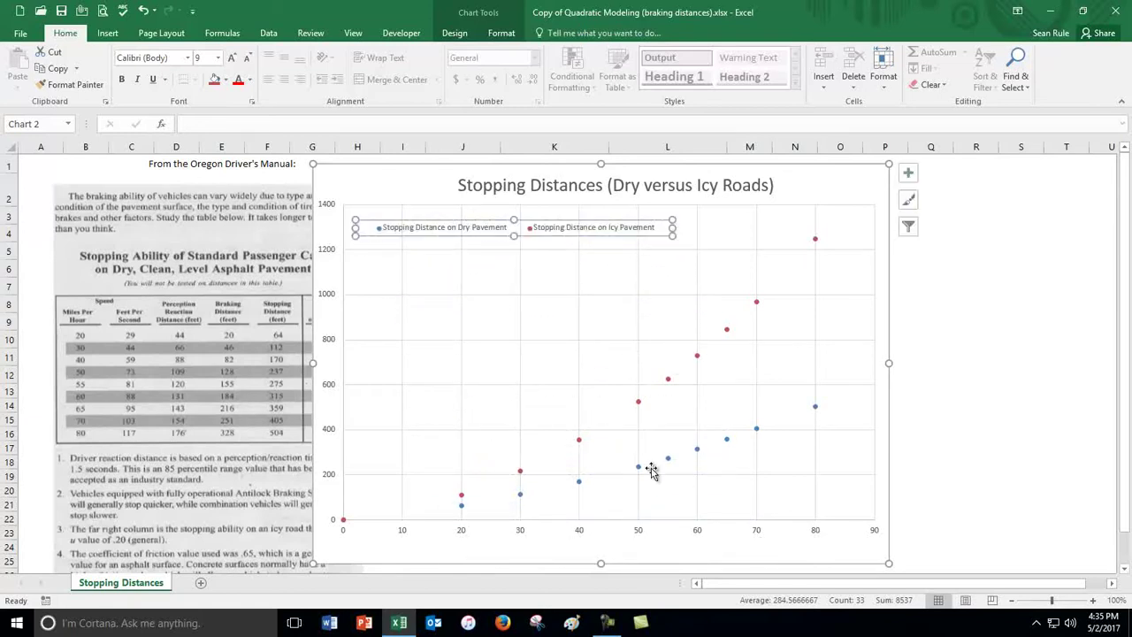
left_click(233, 58)
left_click(233, 58)
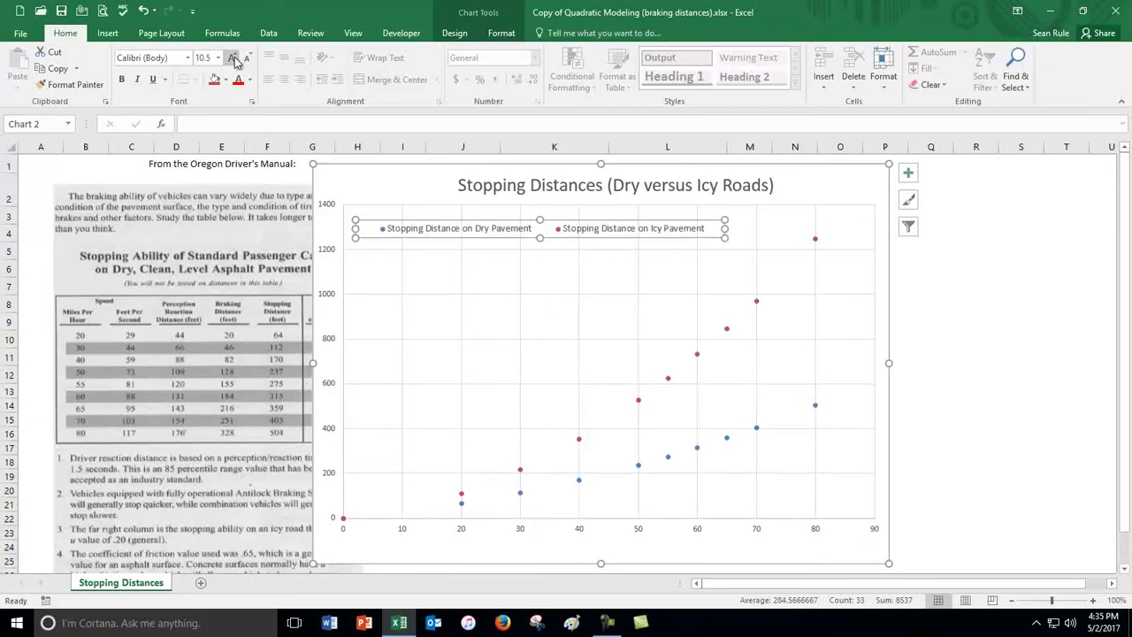
left_click(233, 59)
left_click(232, 59)
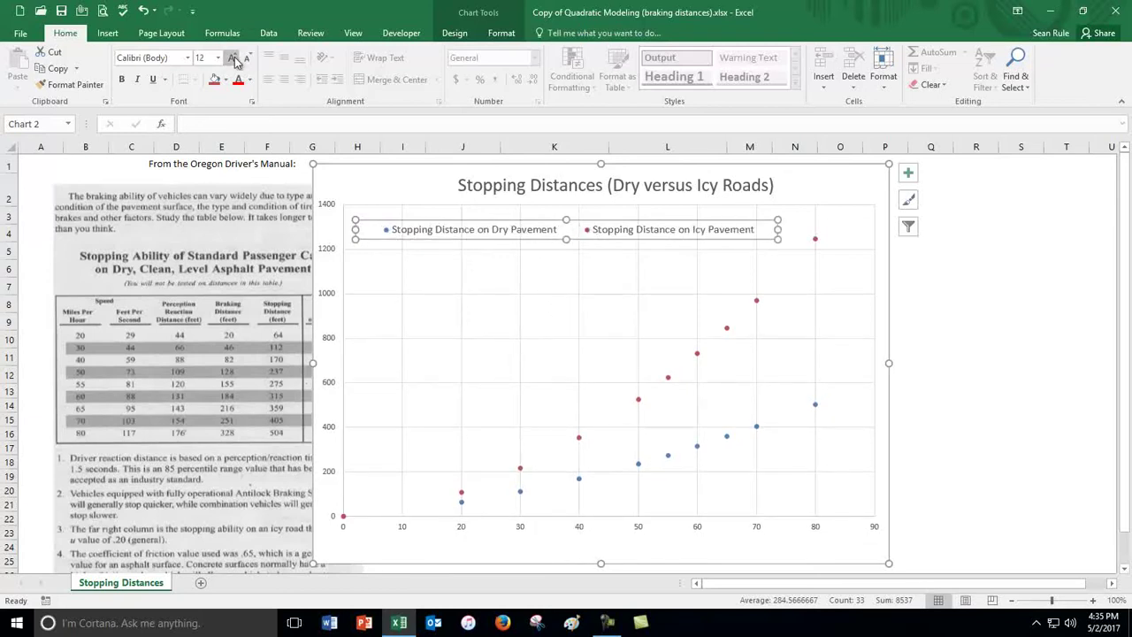
left_click(232, 58)
left_click(232, 58)
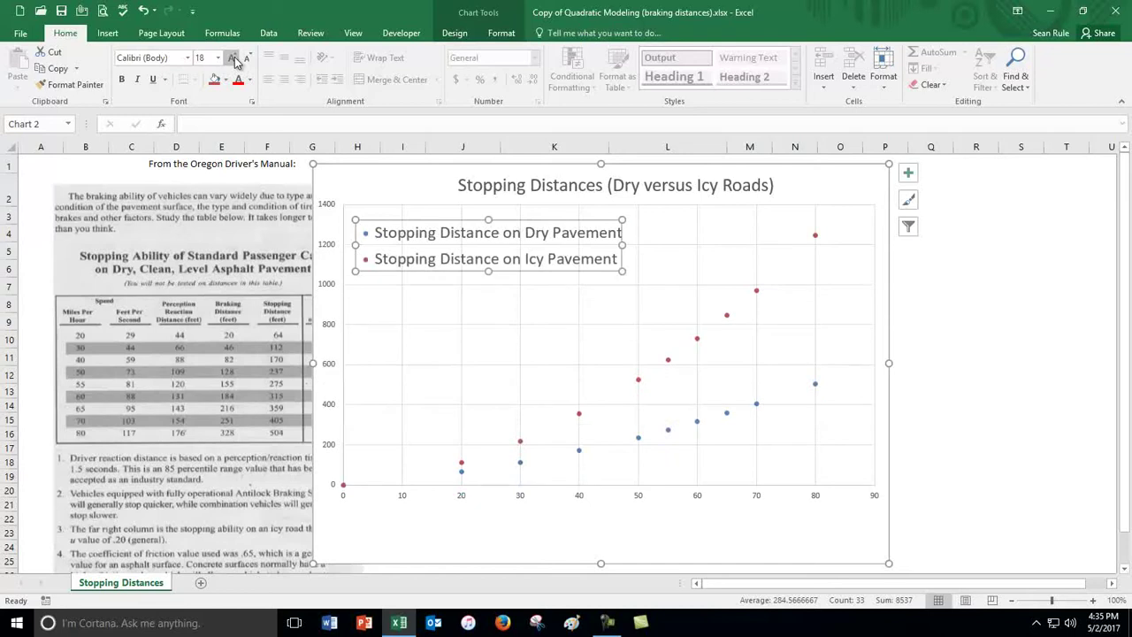
left_click_drag(417, 220, 411, 215)
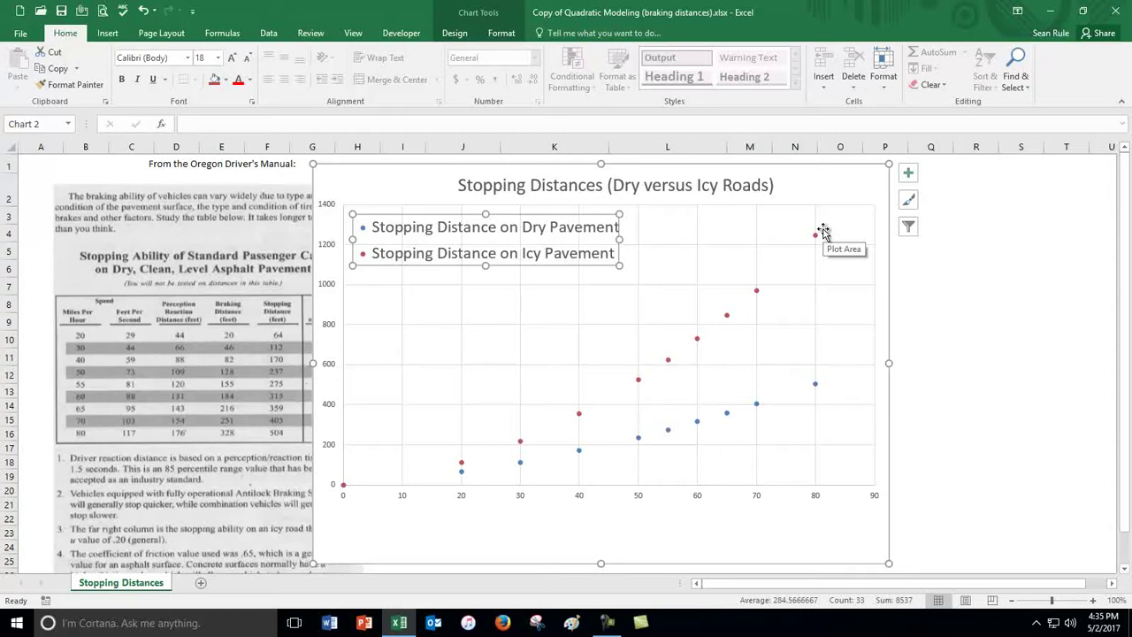
left_click(1020, 289)
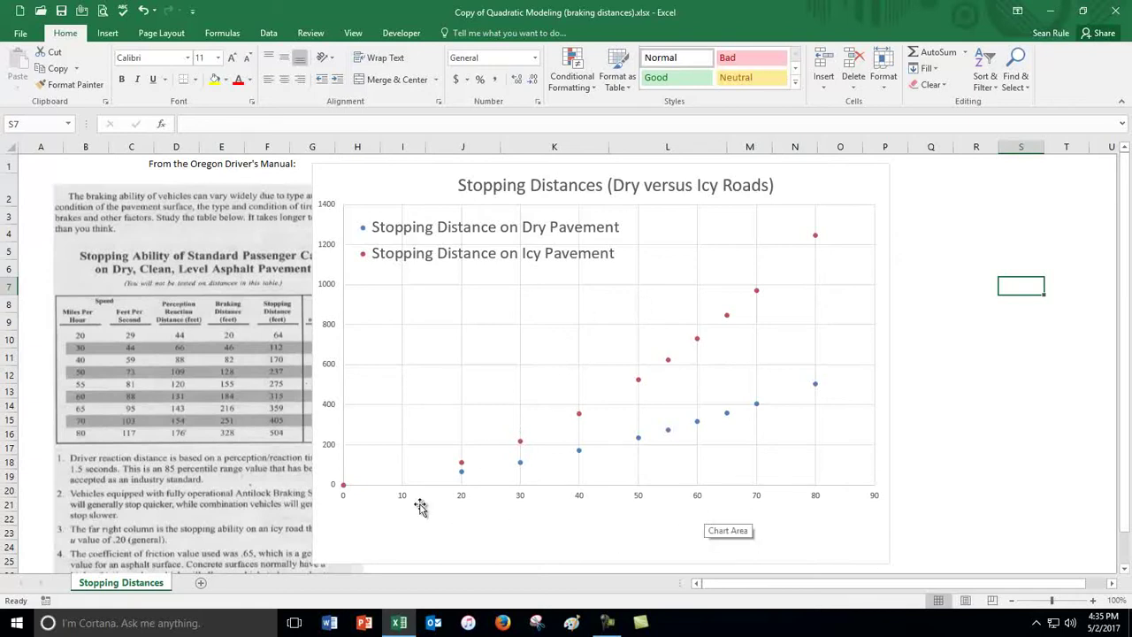
Step: Enlarge the number labels of the horizontal and vertical axes to 11 pt and make them bold
left_click(696, 495)
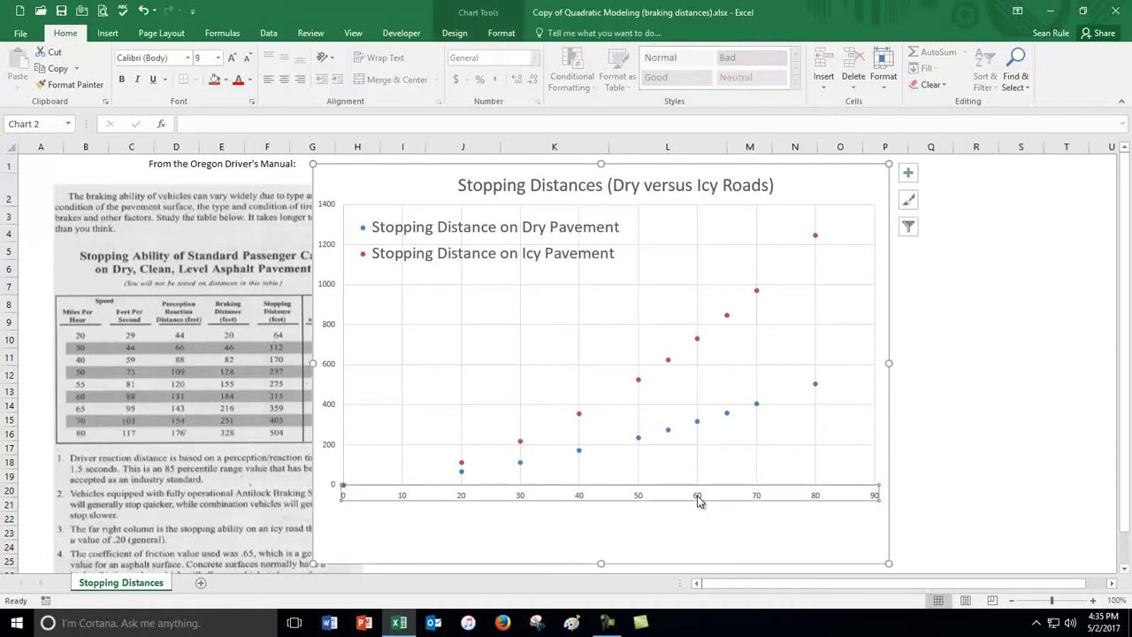
left_click(232, 60)
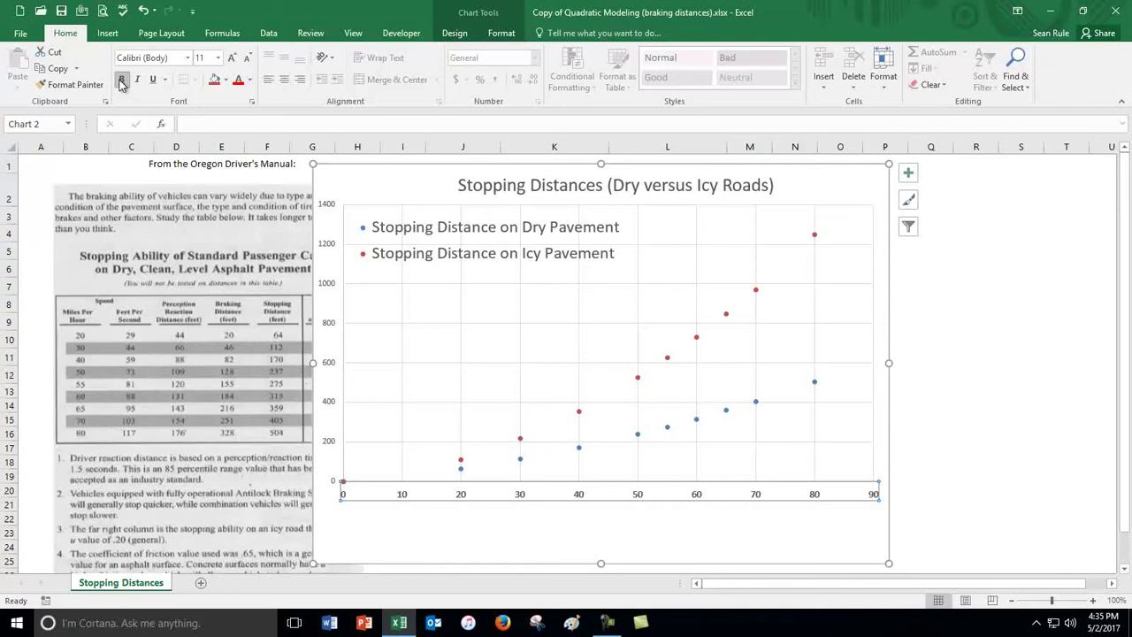
left_click(324, 290)
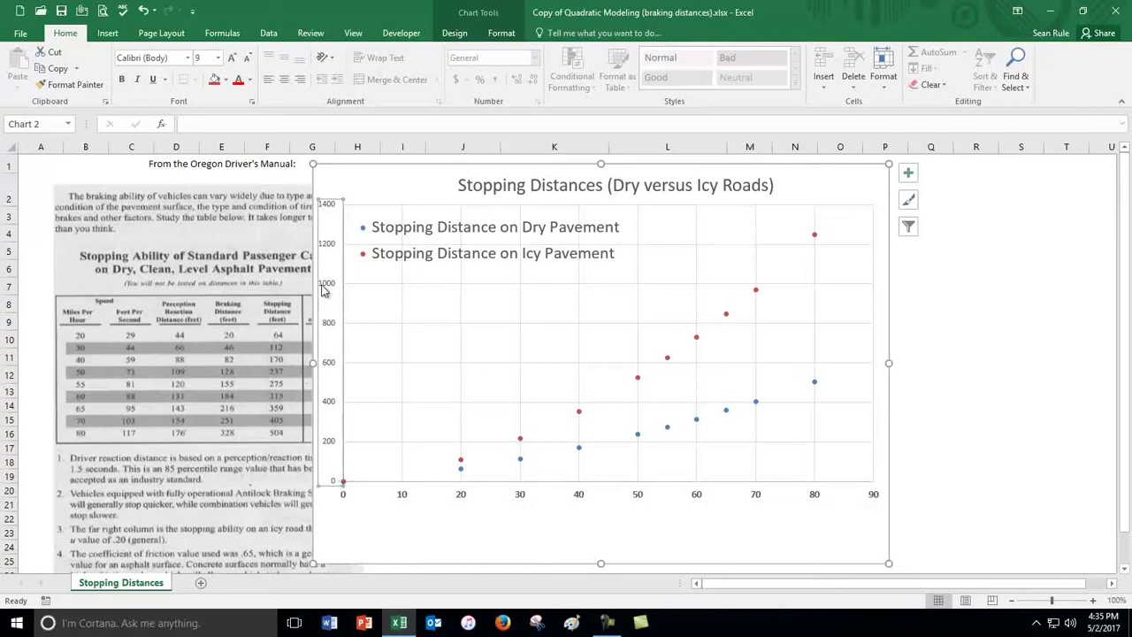
left_click(232, 58)
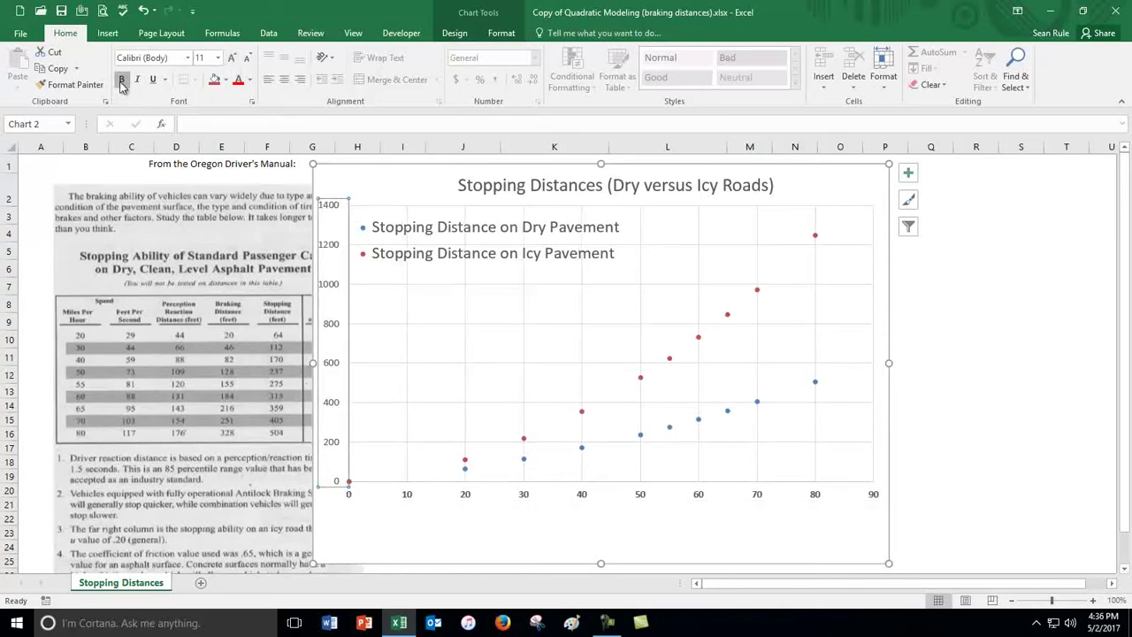
left_click(439, 530)
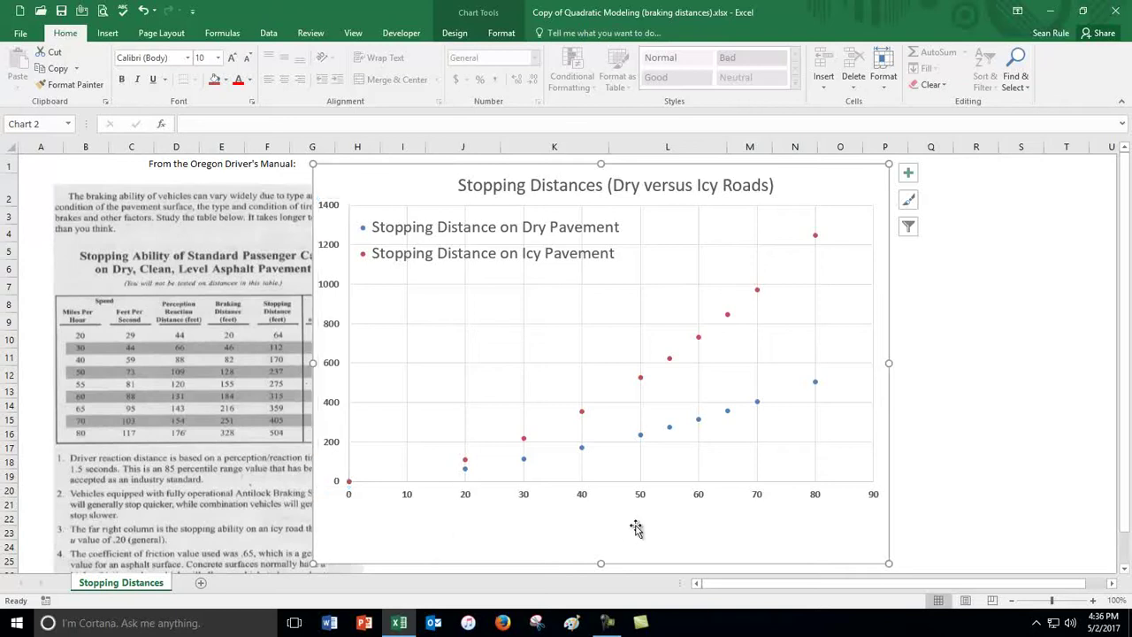